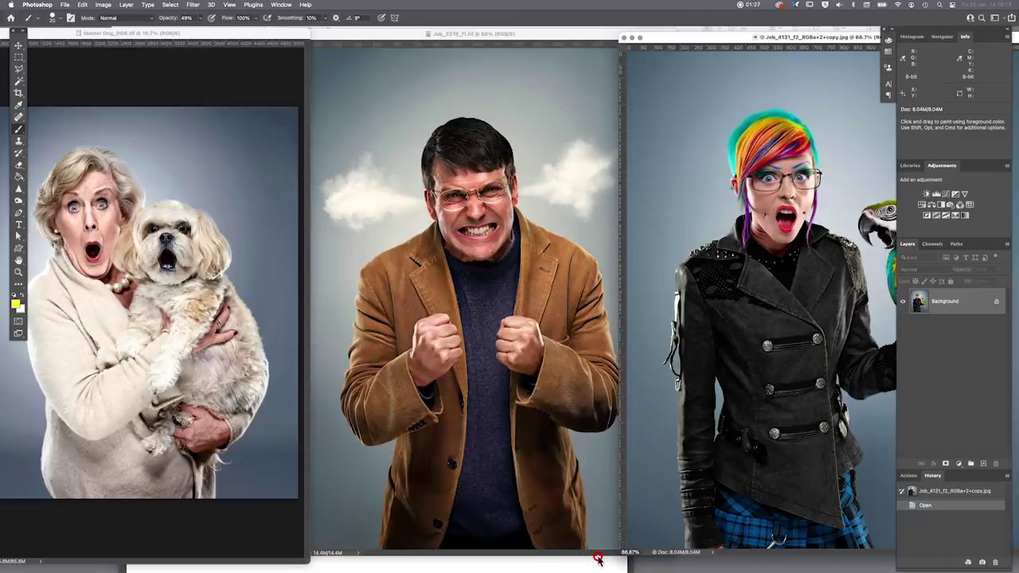
Step: Bring Master Dog_RGB.tif, the woman-and-dog portrait, to the front
left_click(134, 36)
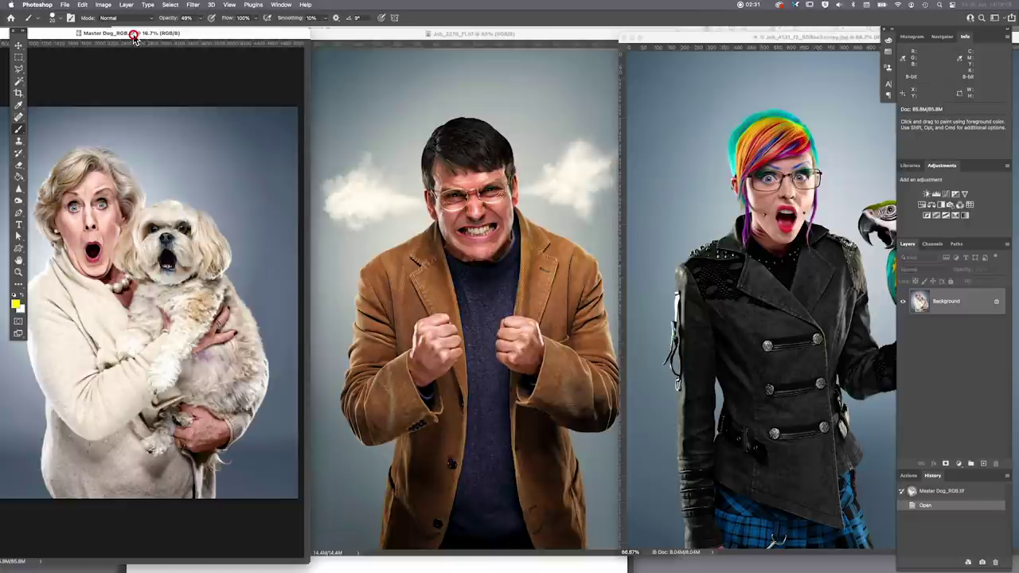
Step: Bring Job_2276_f1.tif, the angry-man portrait, to the front and view it full screen
left_click(587, 277)
left_click(407, 38)
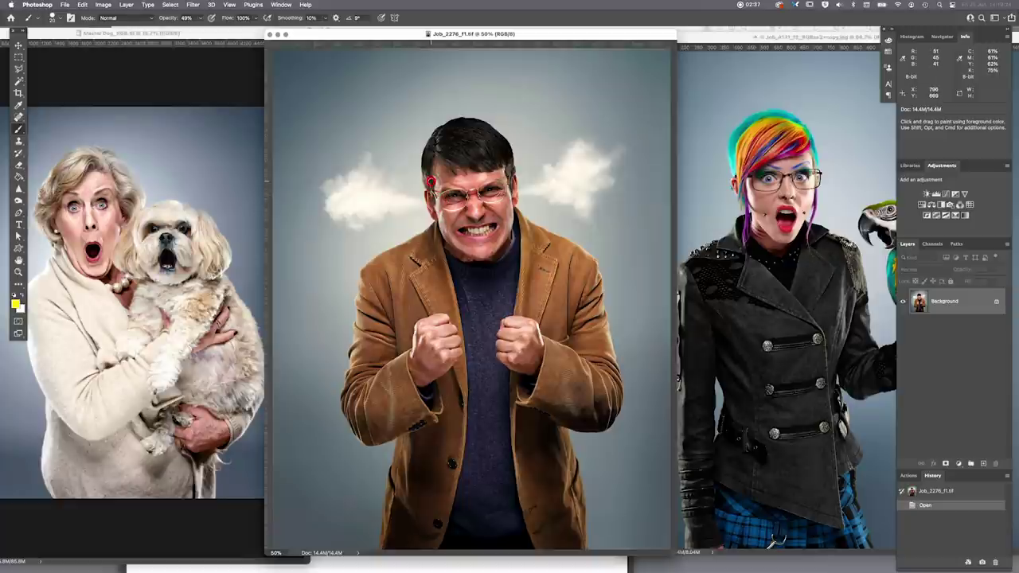
key("f")
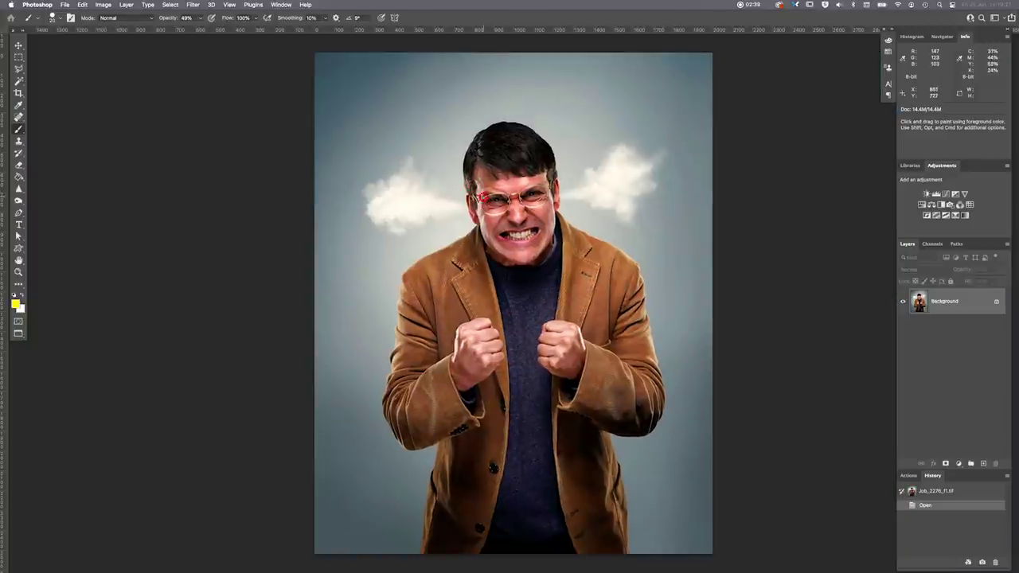
Step: Zoom in on the man's face and scroll around the enlarged view
left_click(482, 198, "super")
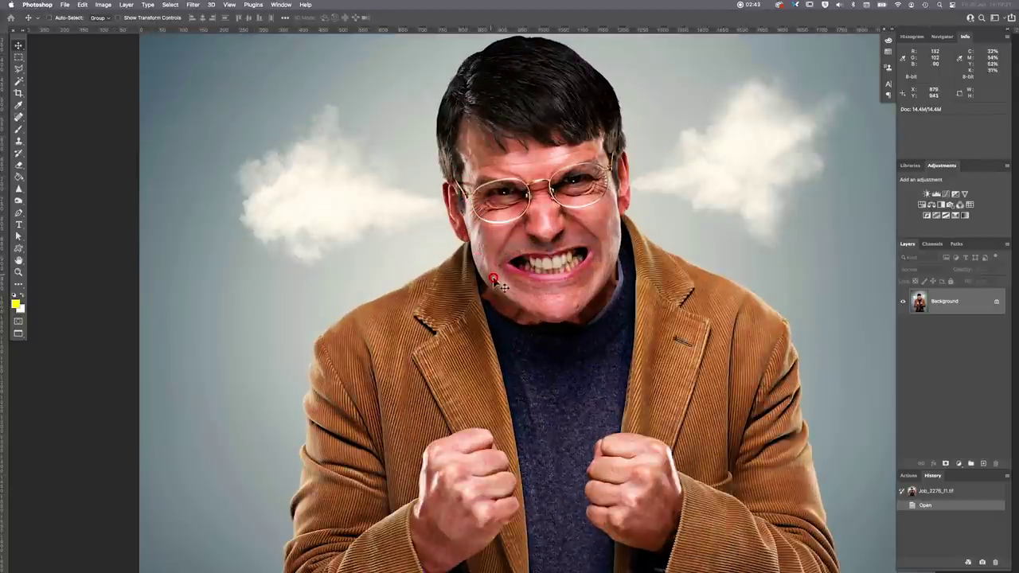
left_click(638, 157, "super")
left_click(518, 98, "super")
scroll(584, 353, "down", 8)
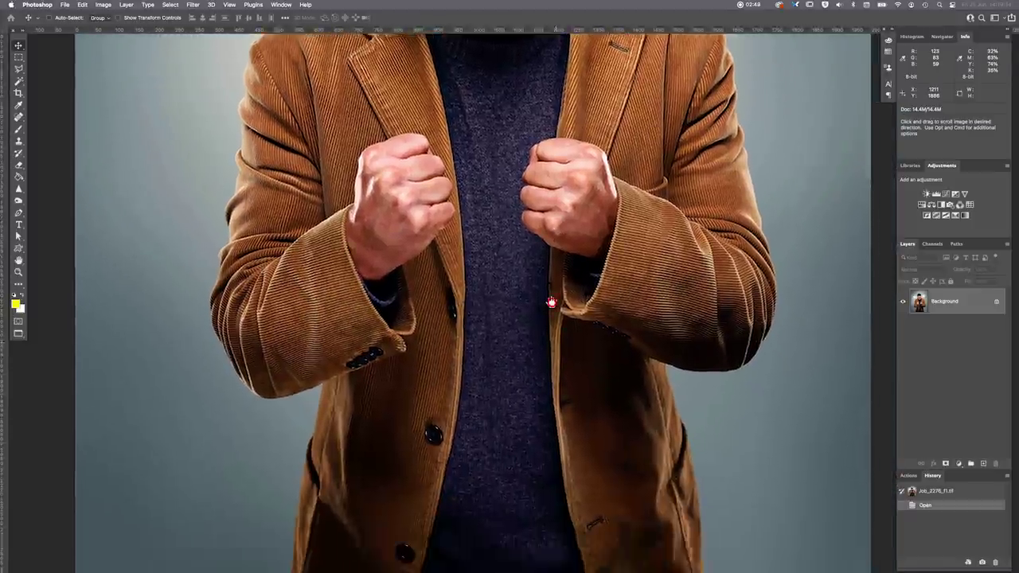
scroll(549, 318, "up", 10)
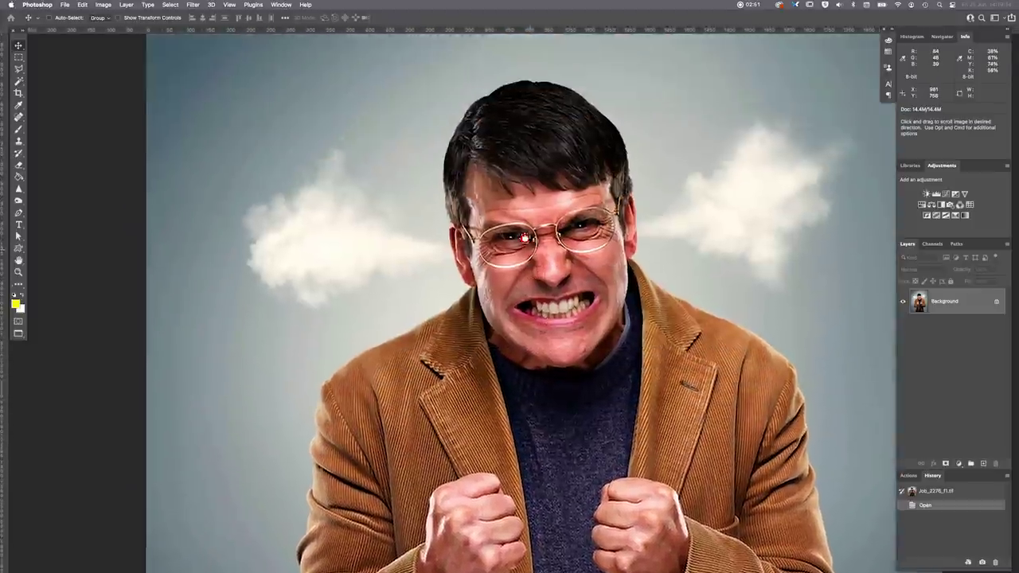
scroll(524, 237, "down", 5)
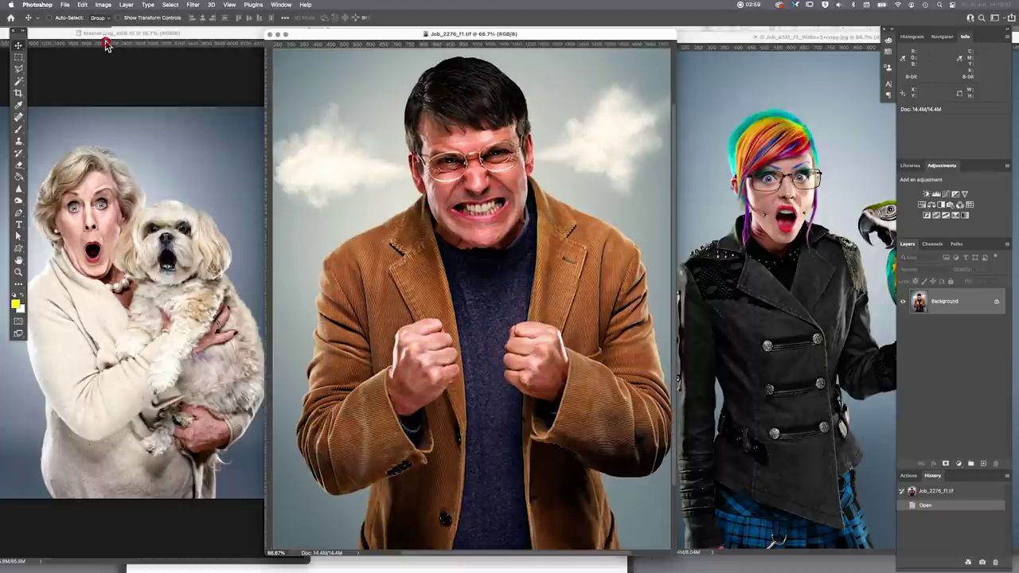
Step: View the woman-and-dog portrait full screen and fitted, zoom out, then switch to Job_4131
left_click(106, 42)
key("f")
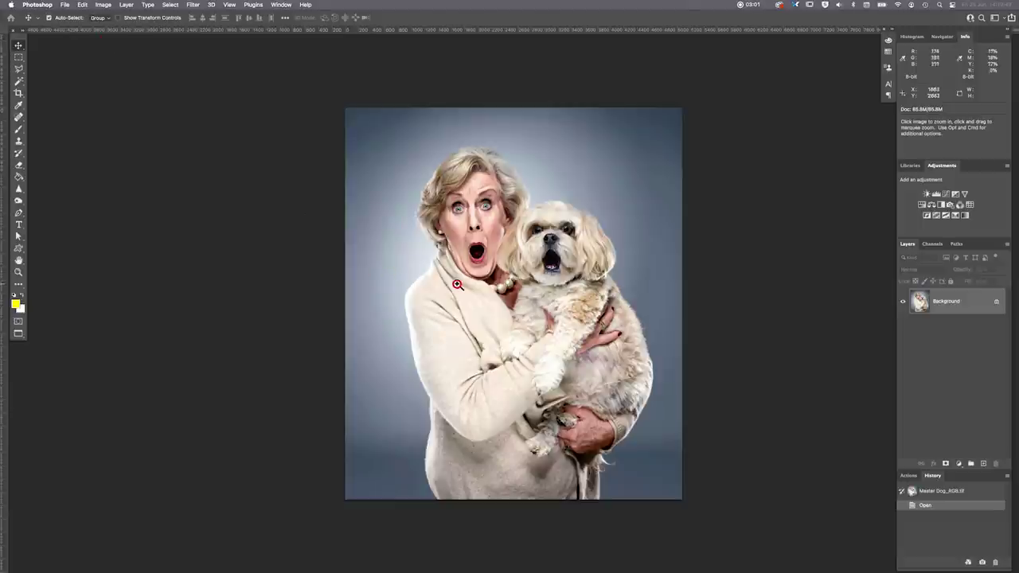
key("super+0")
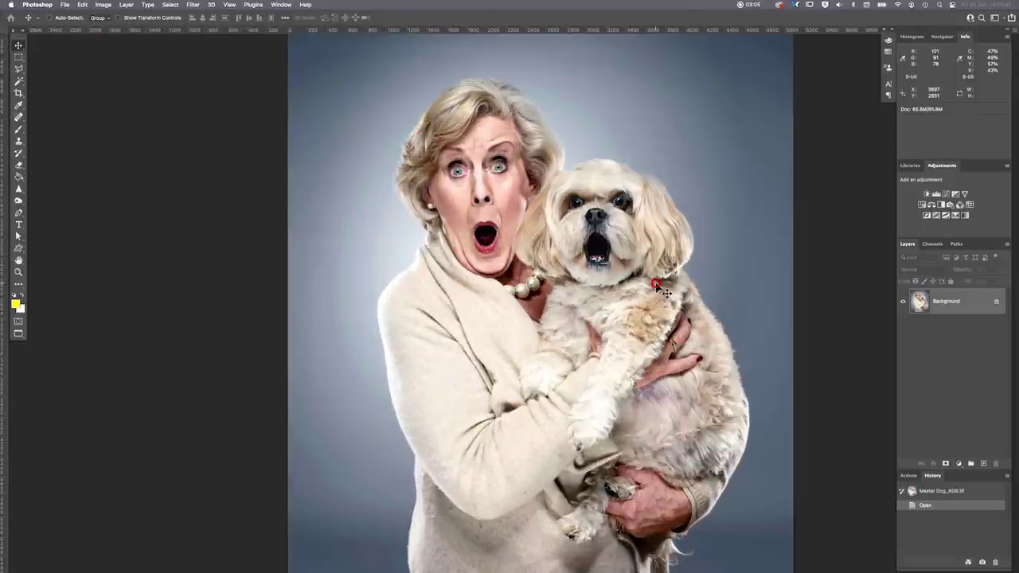
scroll(477, 174, "up", 2)
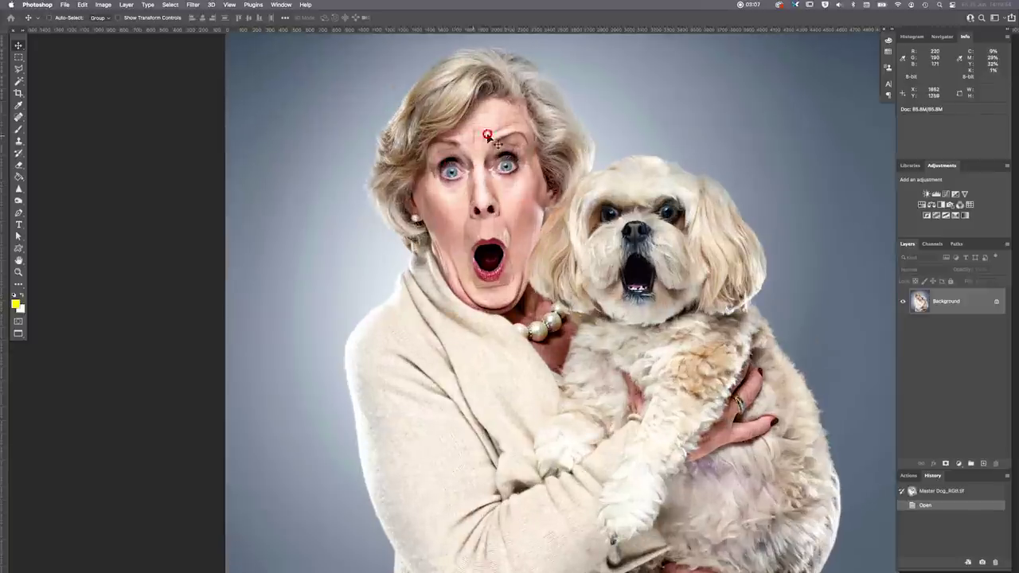
left_click(513, 268, "alt")
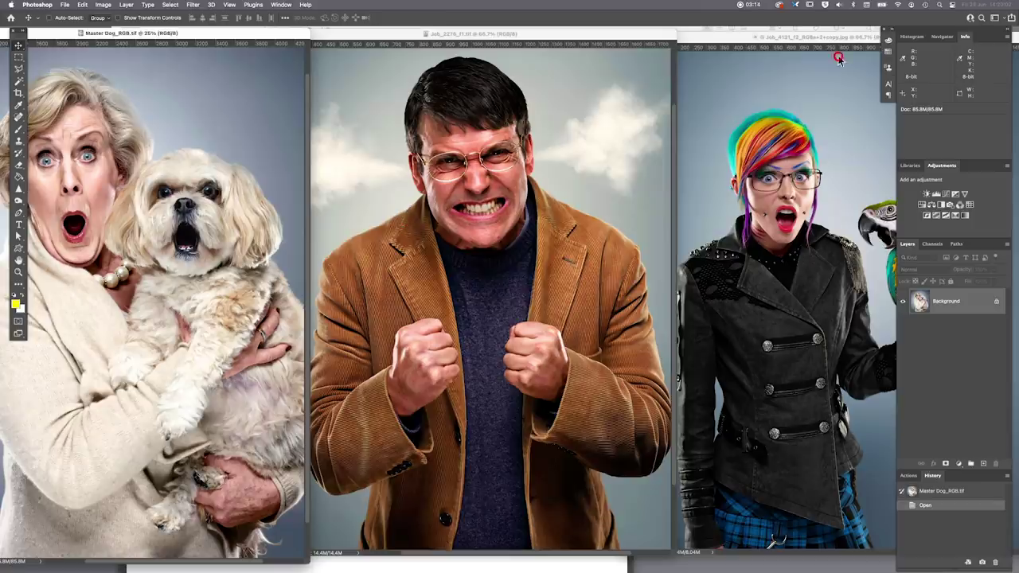
left_click(805, 38)
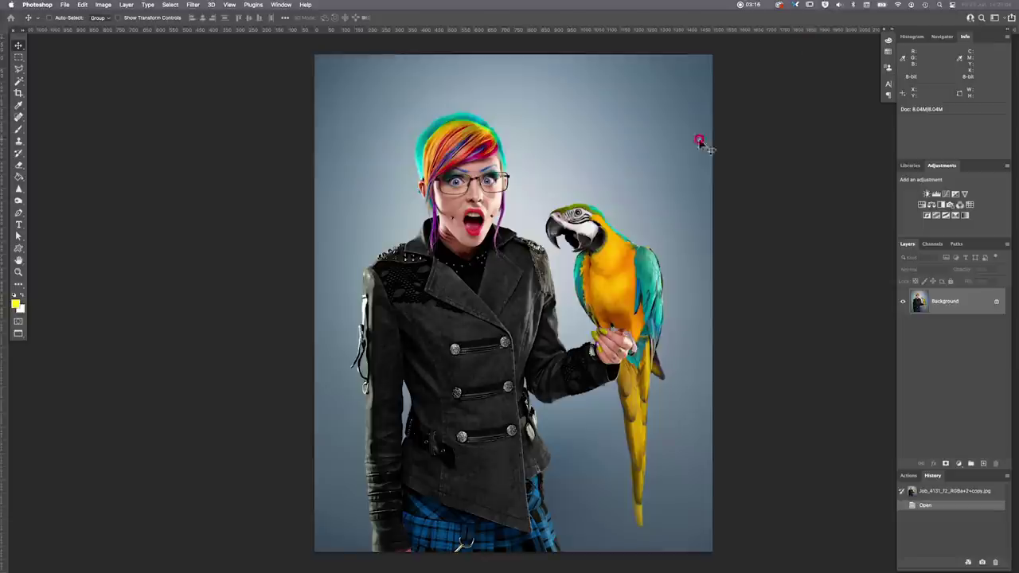
scroll(481, 159, "up", 5)
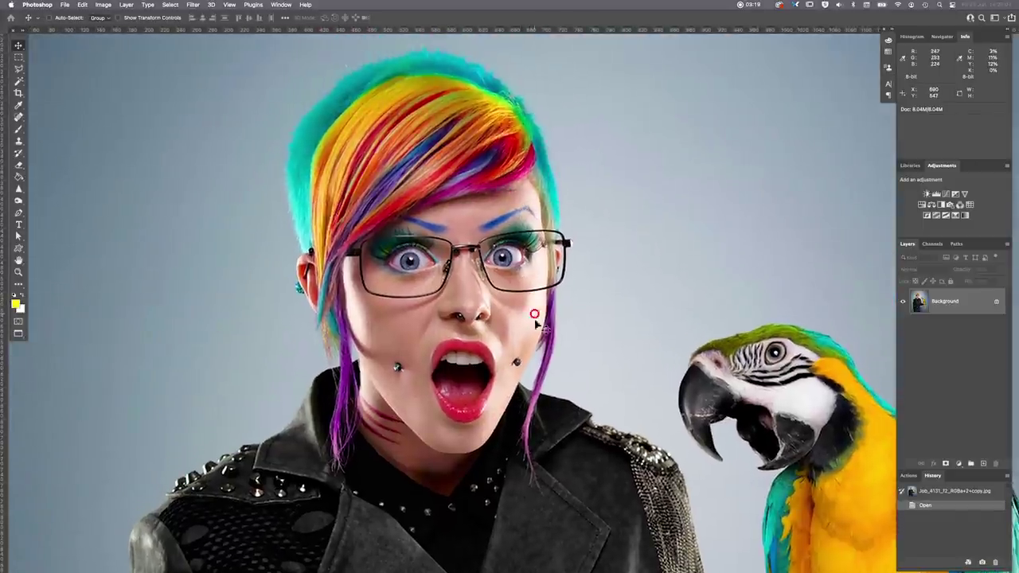
scroll(472, 314, "down", 5)
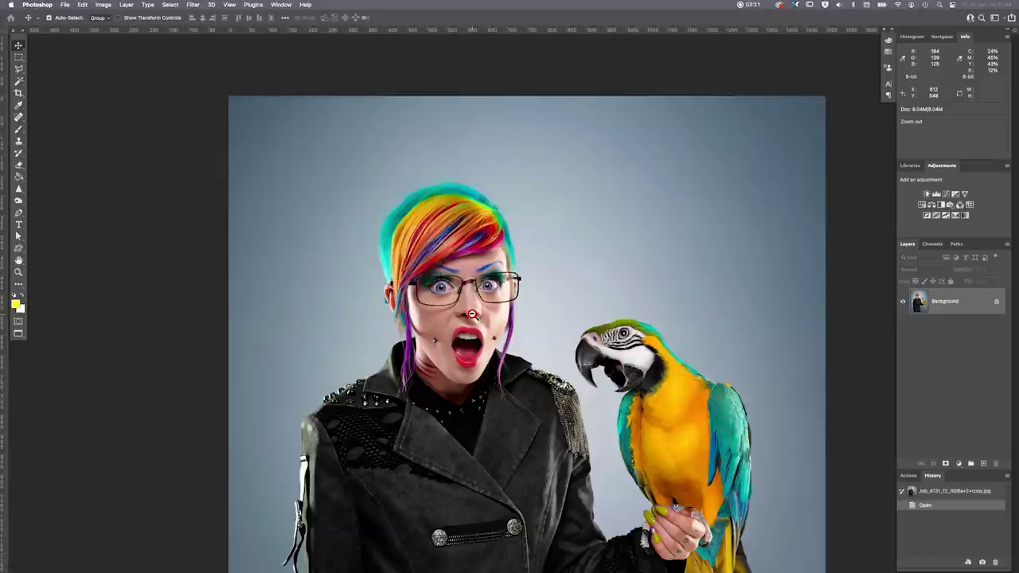
key("space")
left_click_drag(468, 393, 486, 288)
scroll(486, 287, "down", 1)
key("space")
left_click_drag(489, 360, 529, 267)
key("f")
key("f")
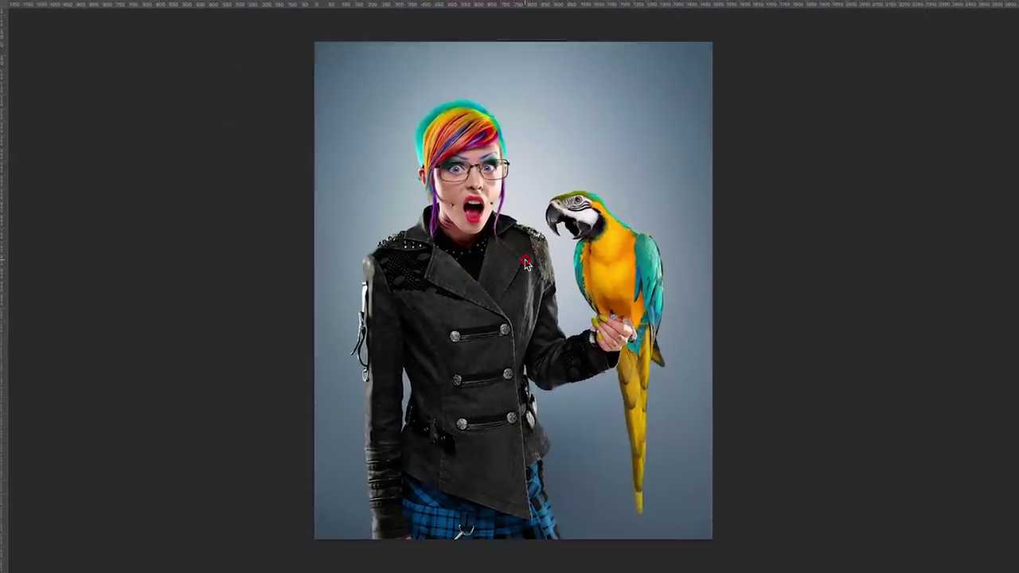
key("f")
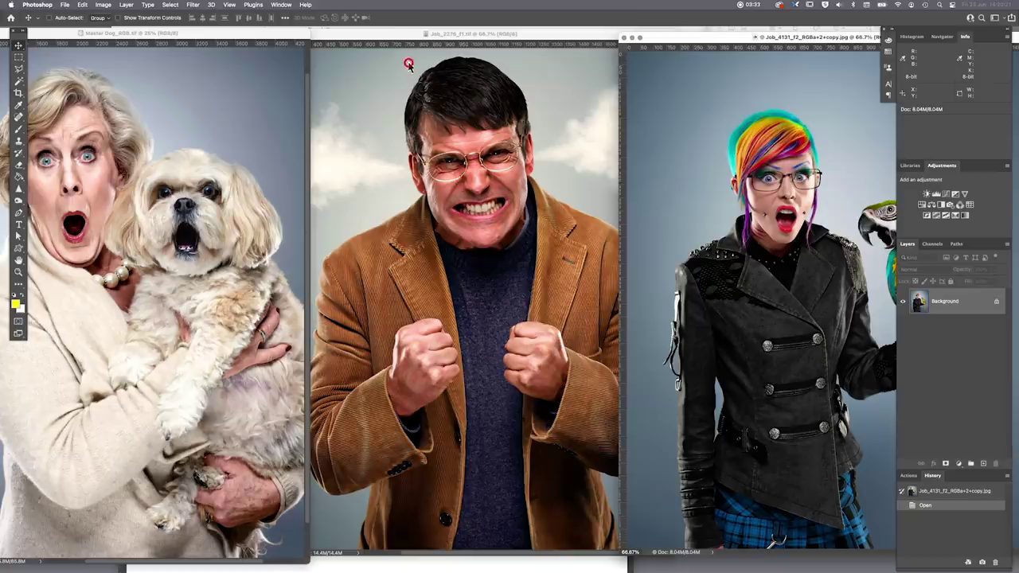
Step: Pull the Job_2276 angry-man portrait out into a floating window
left_click_drag(393, 33, 393, 35)
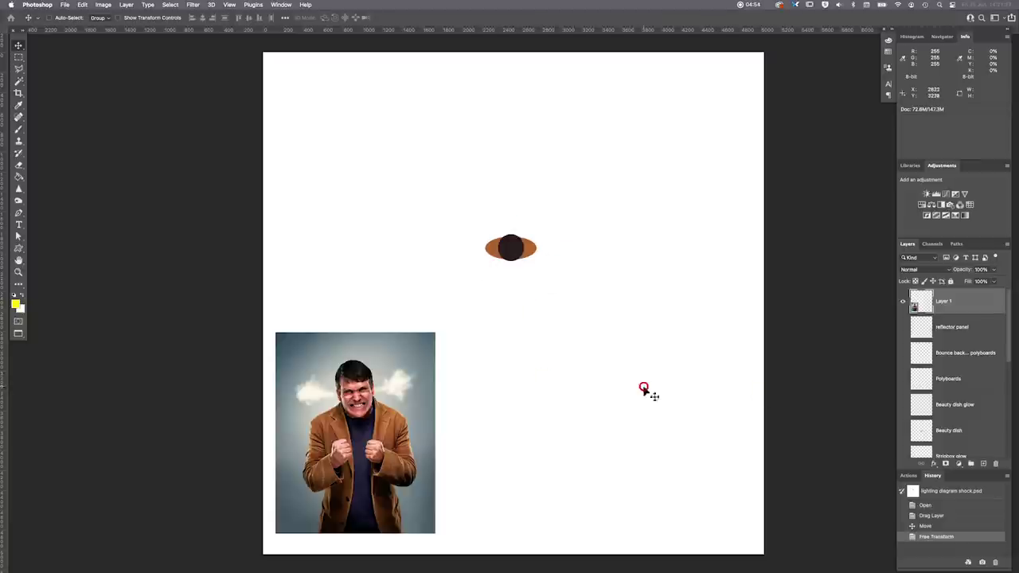
Step: Make the Grey background, Camera and Background light glow layers visible
left_click_drag(1008, 347, 1012, 479)
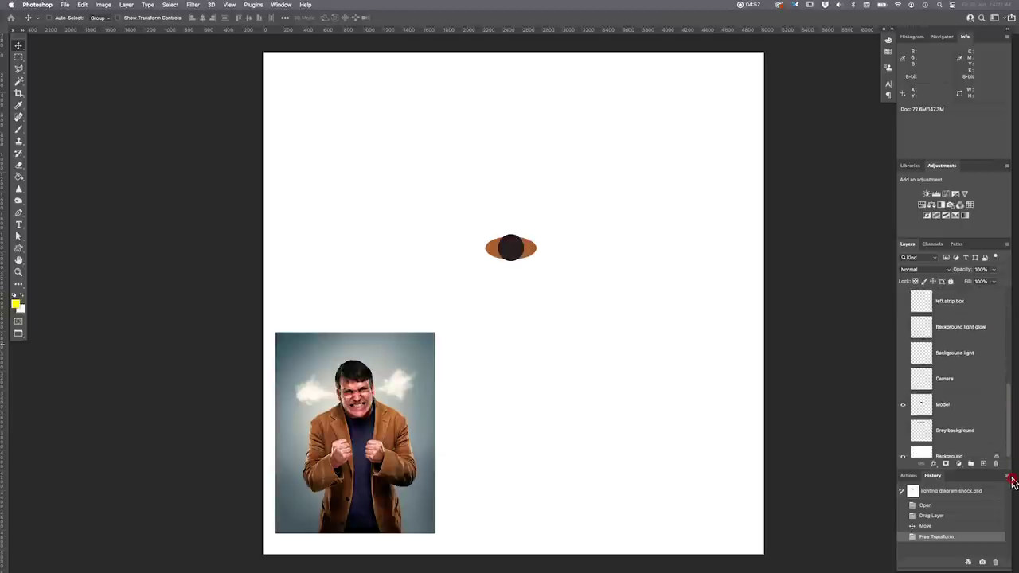
left_click(902, 431)
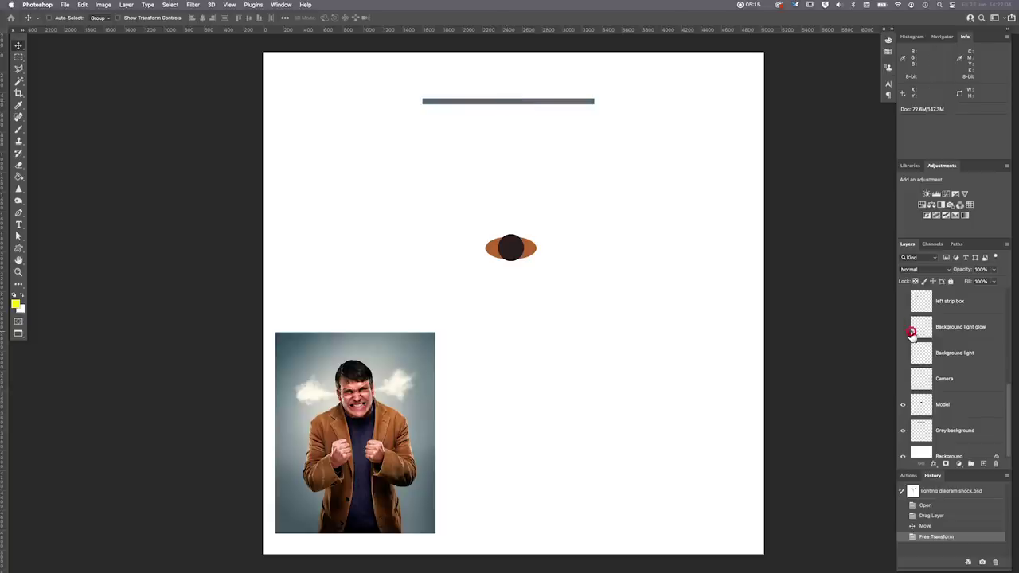
left_click(902, 379)
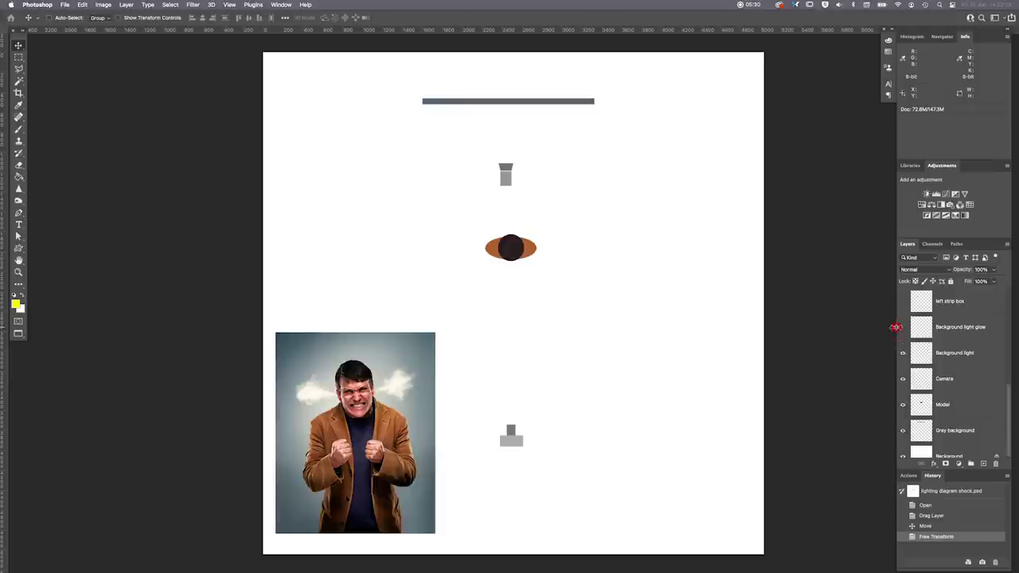
left_click(901, 328)
Step: Scroll up the Layers panel and make the strip box layers visible
left_click_drag(1006, 414, 1006, 392)
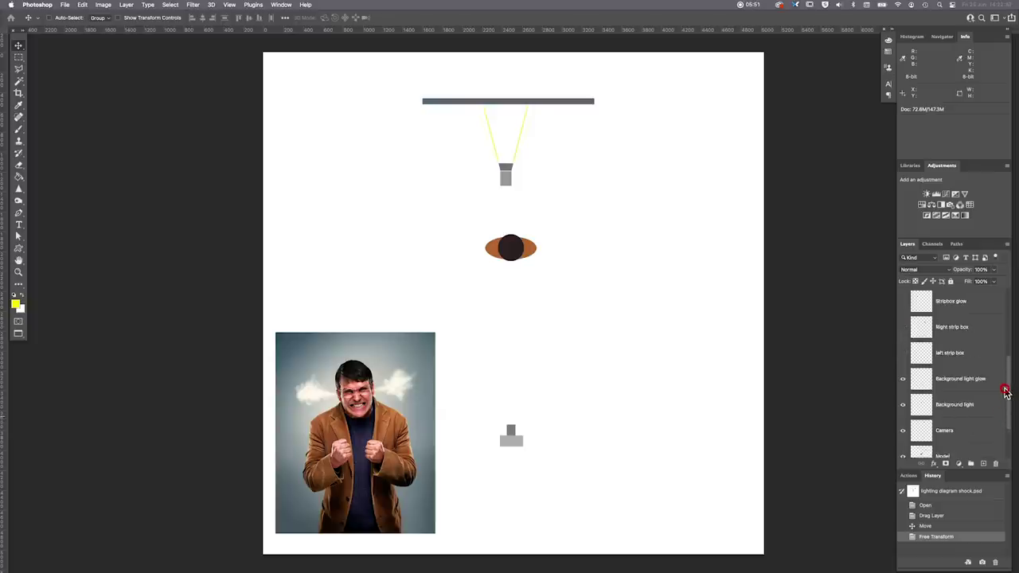
left_click(860, 358)
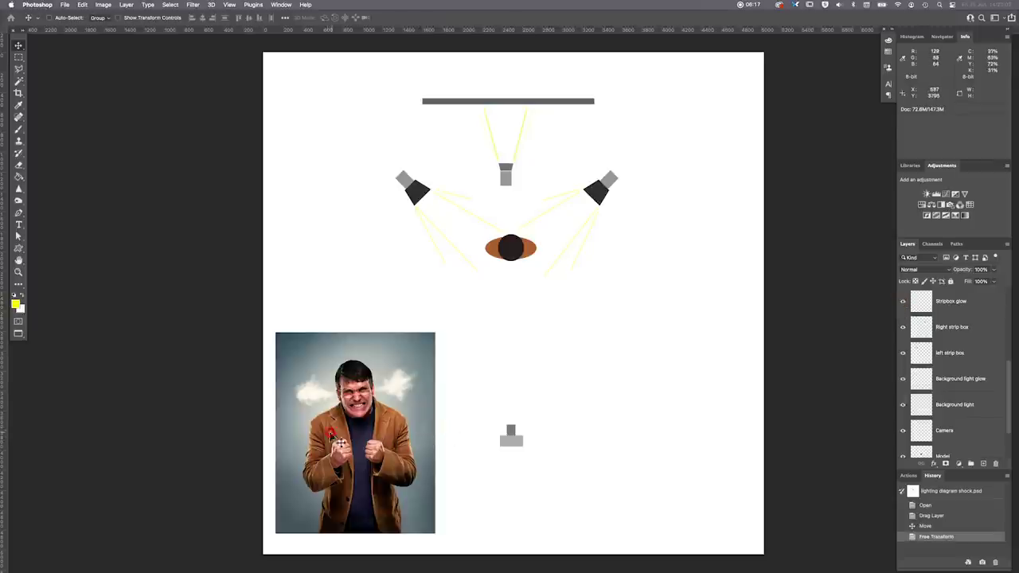
Step: Zoom in on the portrait's left fist with the Zoom tool
scroll(331, 434, "up", 5)
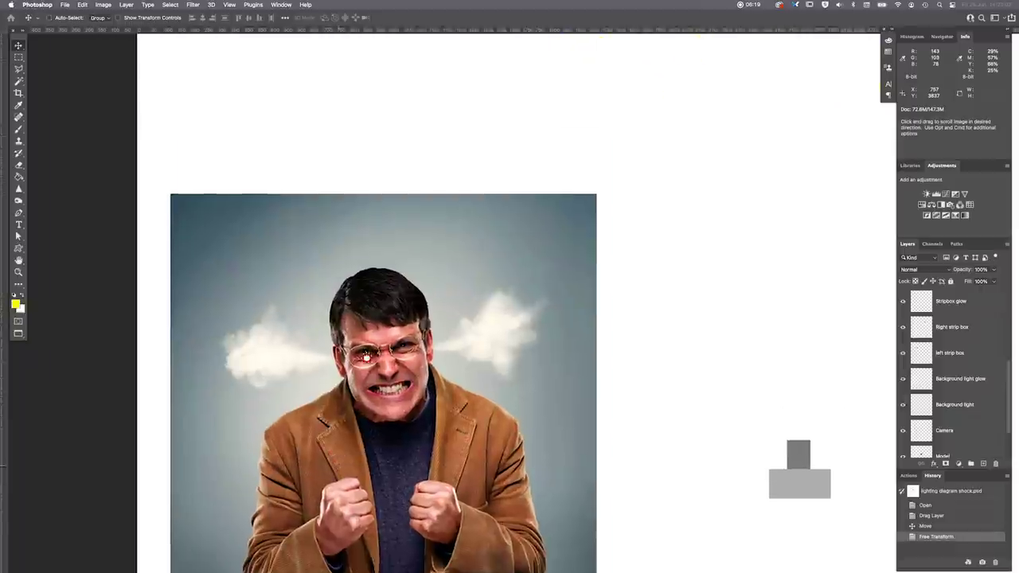
scroll(366, 358, "down", 5)
scroll(367, 358, "left", 2)
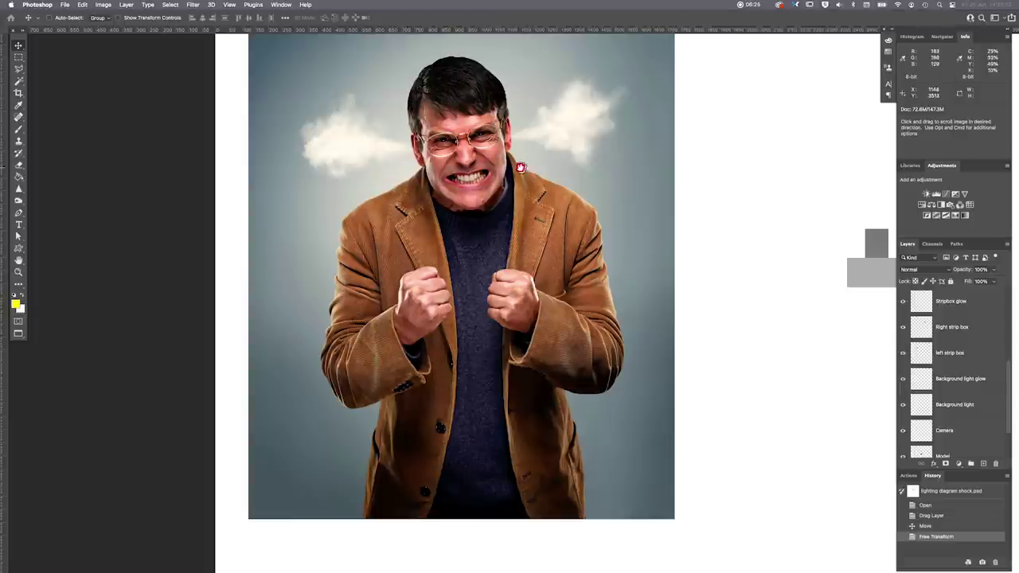
key("z")
left_click(399, 291)
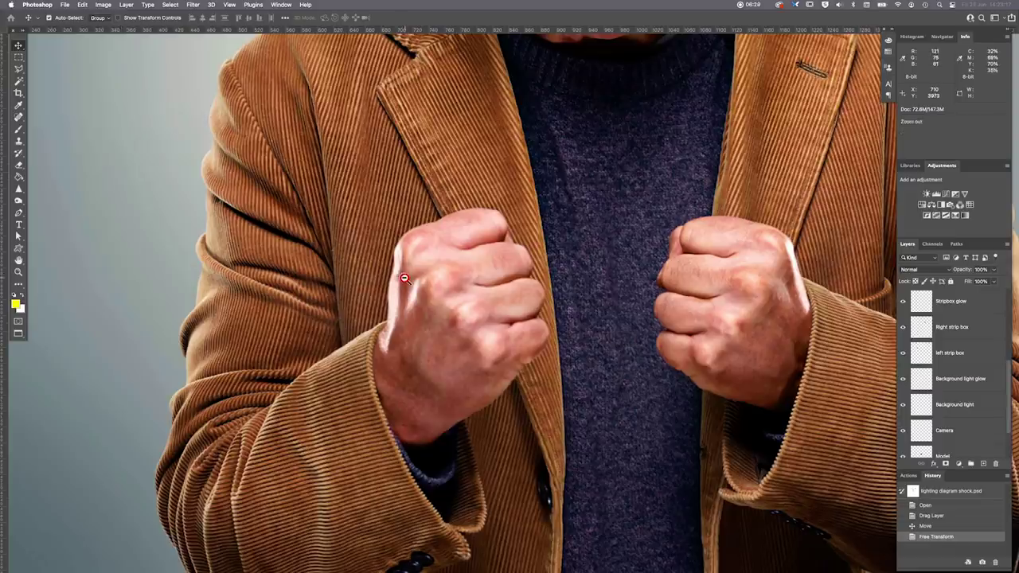
Step: Zoom out repeatedly and pan to frame the whole diagram beside the portrait
left_click(404, 278, "alt")
left_click(609, 276, "alt")
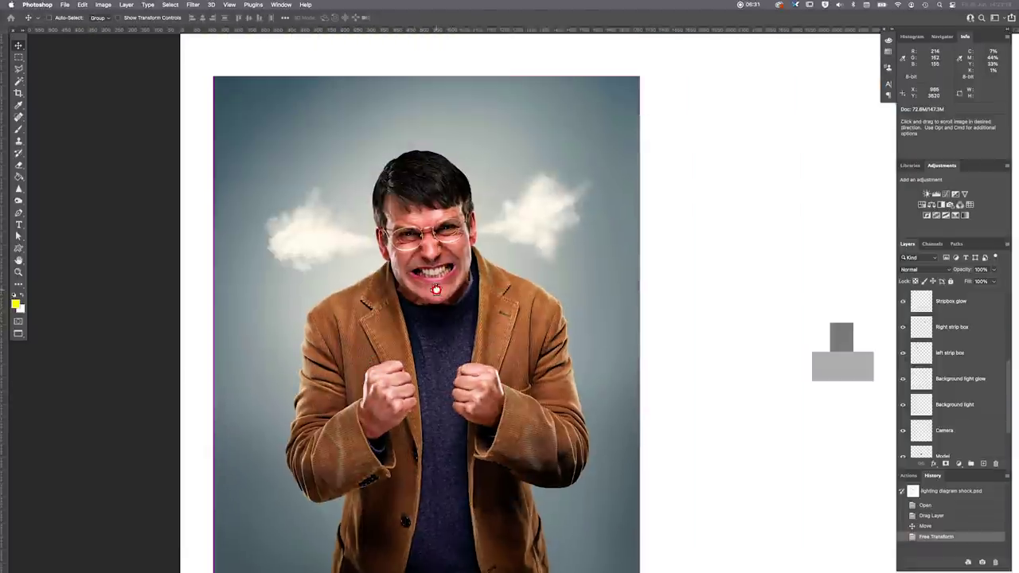
left_click(561, 261, "alt")
scroll(465, 286, "down", 2)
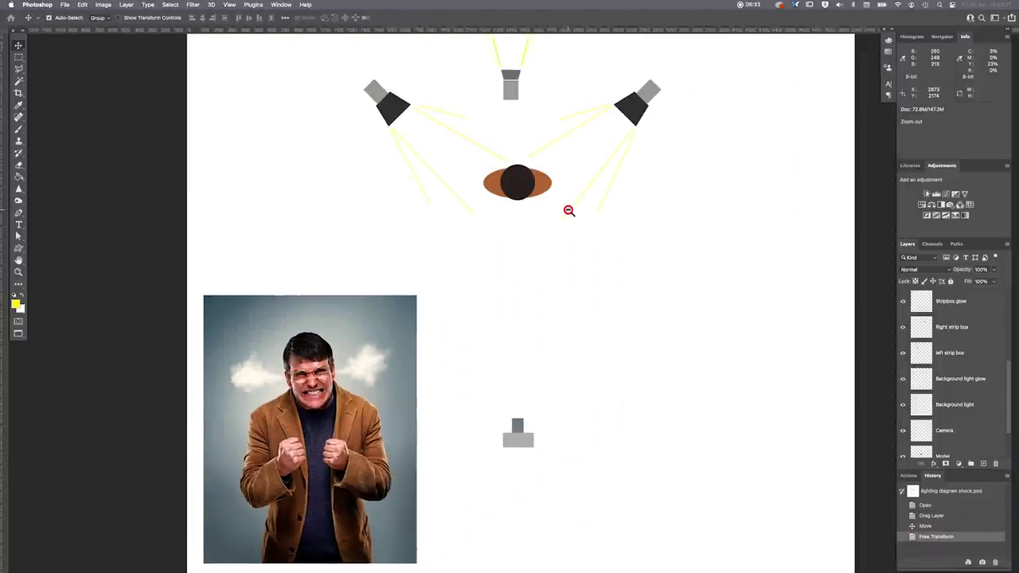
left_click(569, 209, "alt")
left_click_drag(502, 220, 459, 307)
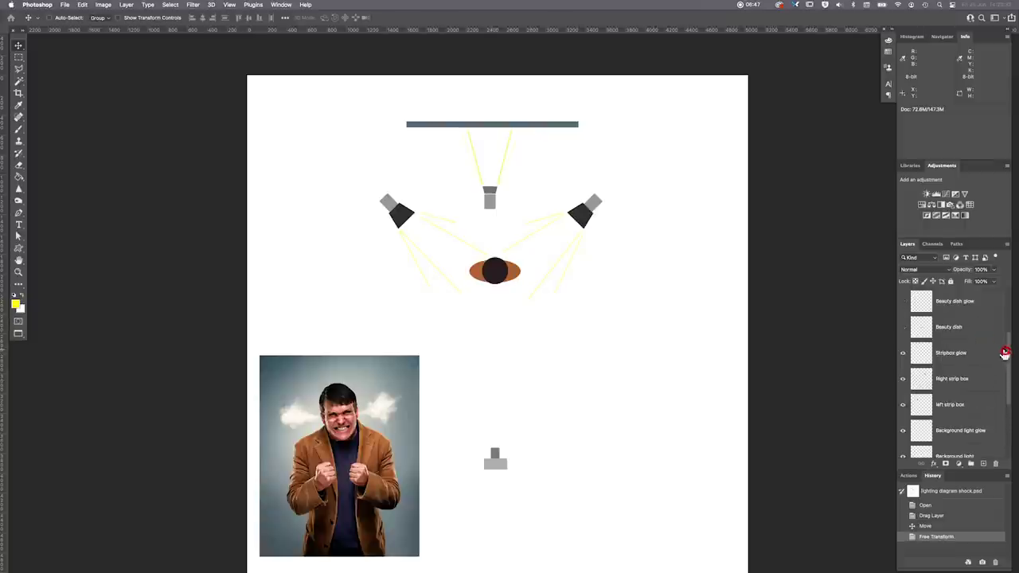
Step: Toggle the Beauty dish layer on, off and on again to compare
left_click(902, 327)
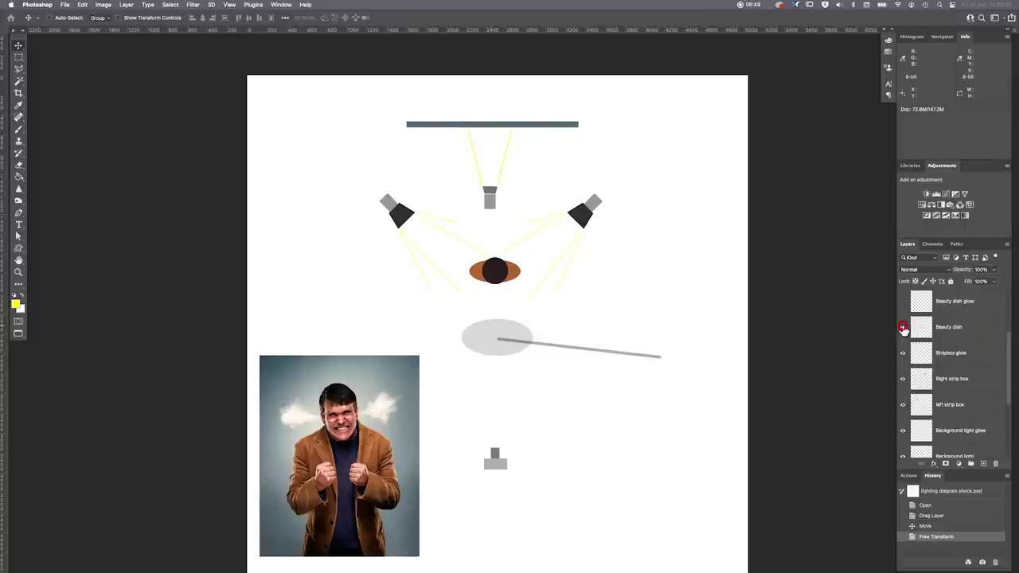
left_click(903, 327)
left_click(902, 327)
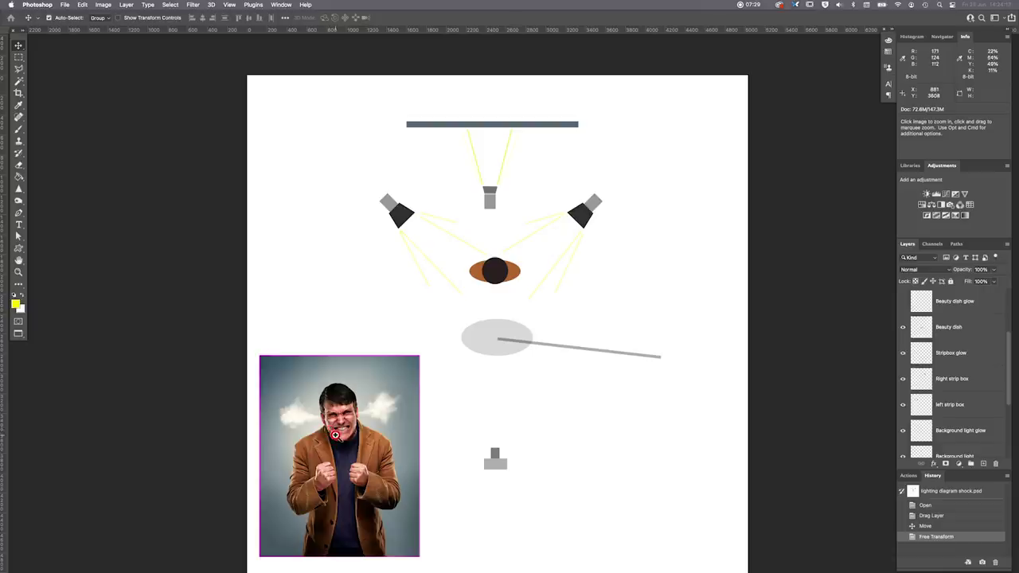
Step: Pan the view back toward the lighting diagram
scroll(505, 222, "up", 5)
scroll(504, 222, "up", 2)
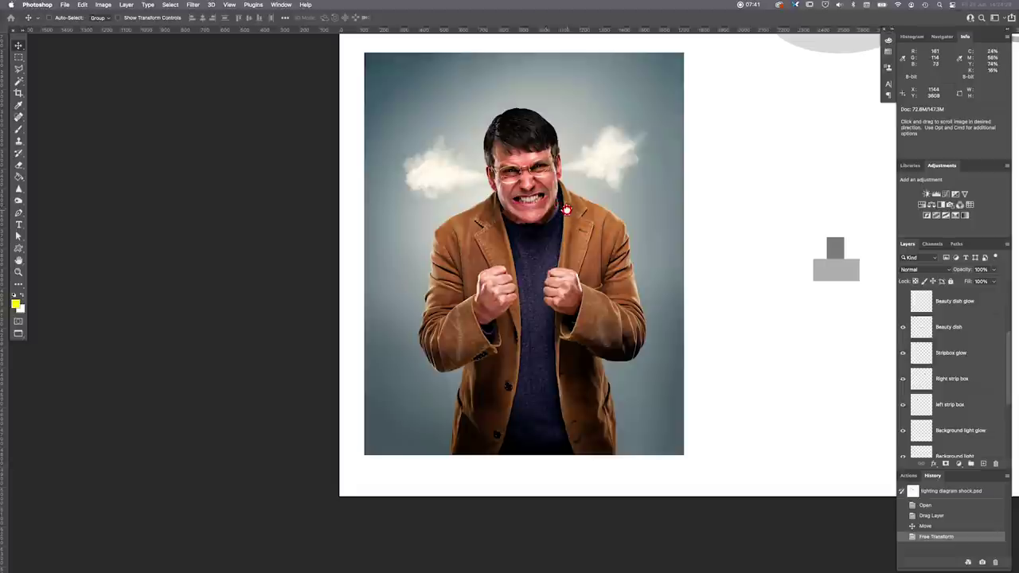
left_click_drag(565, 210, 485, 255)
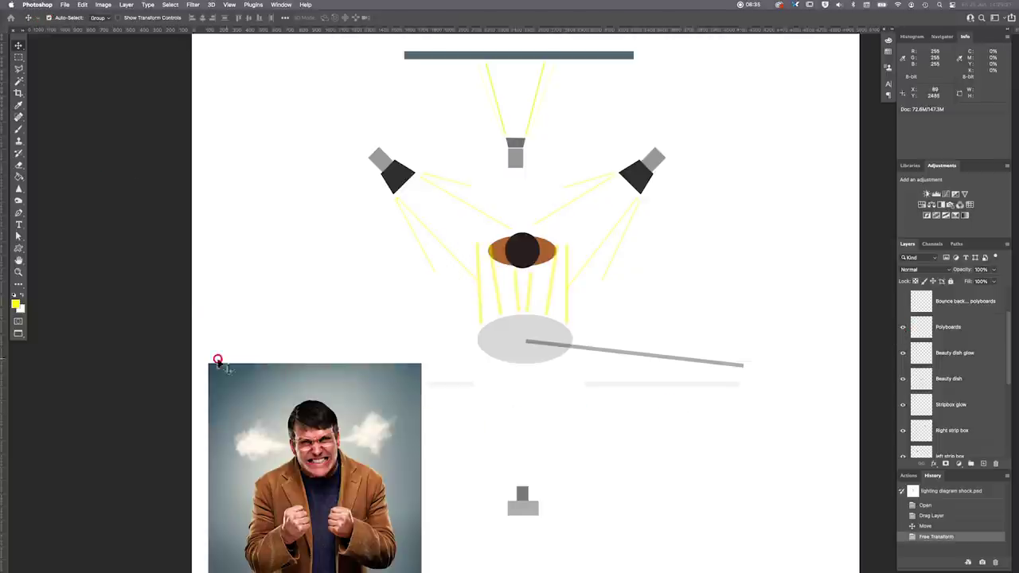
Step: Move the angry-man portrait lower on the canvas
left_click_drag(273, 430, 262, 491)
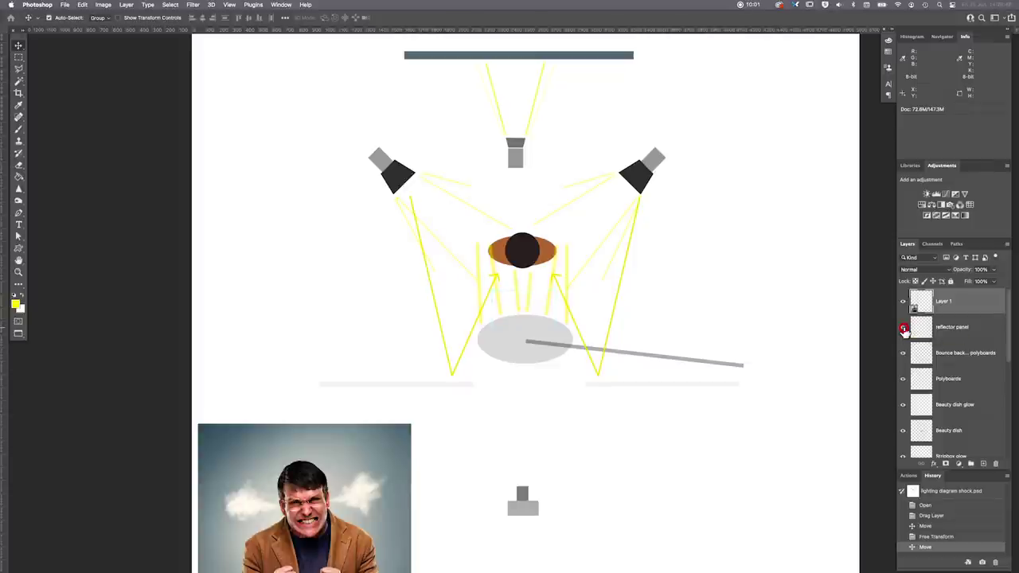
Step: Move the angry-man portrait up and right, then zoom in close on his face and glasses
left_click_drag(361, 477, 423, 269)
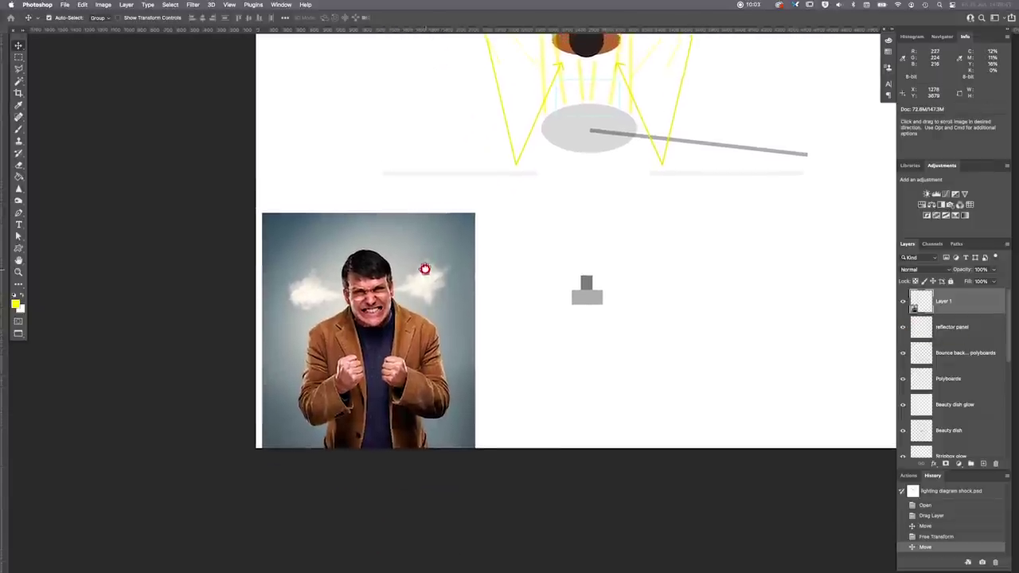
left_click_drag(403, 341, 427, 254)
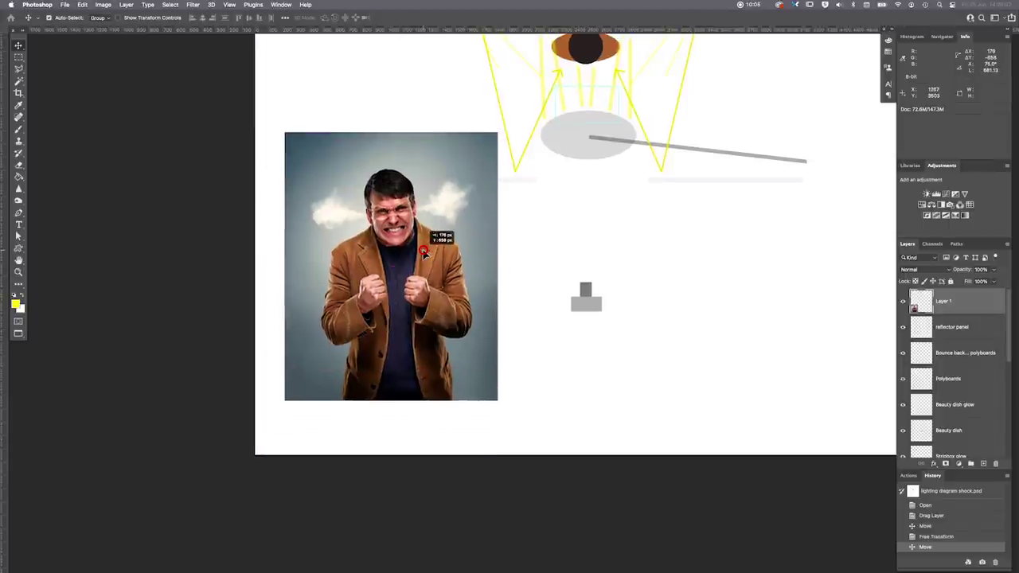
key("z")
left_click(388, 216)
left_click(390, 215)
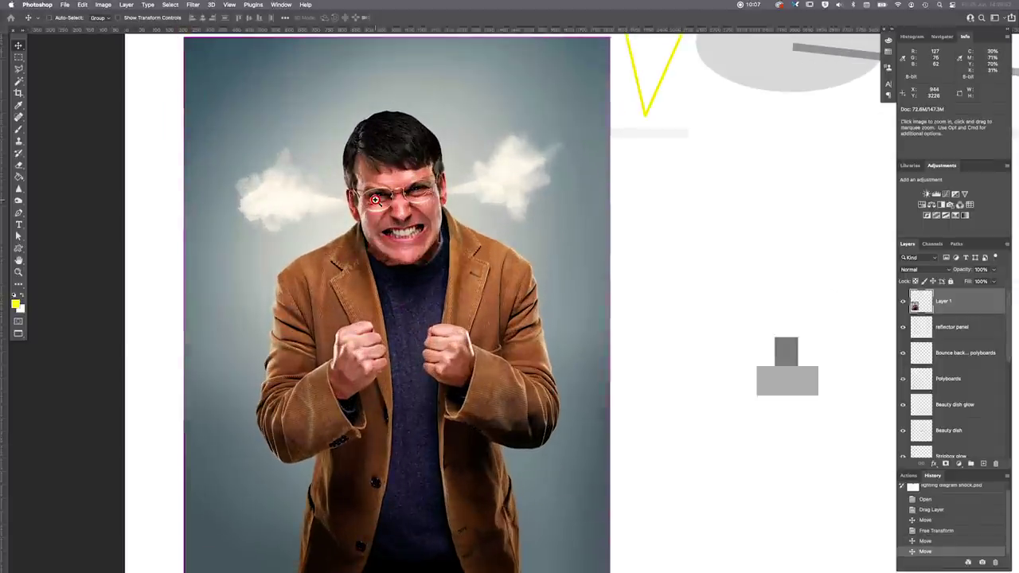
left_click(407, 209)
left_click(425, 202)
left_click(427, 202)
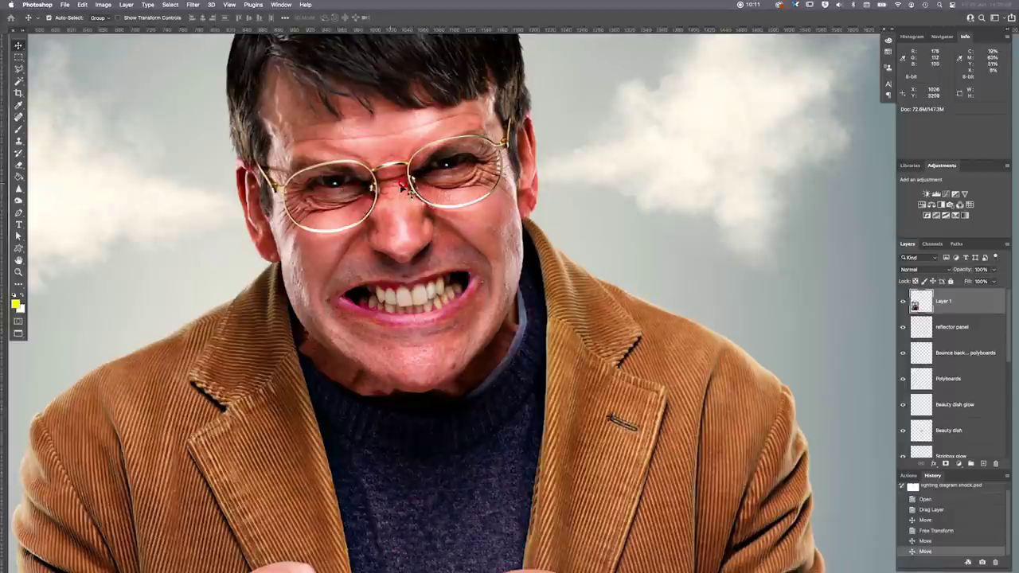
scroll(411, 215, "down", 5)
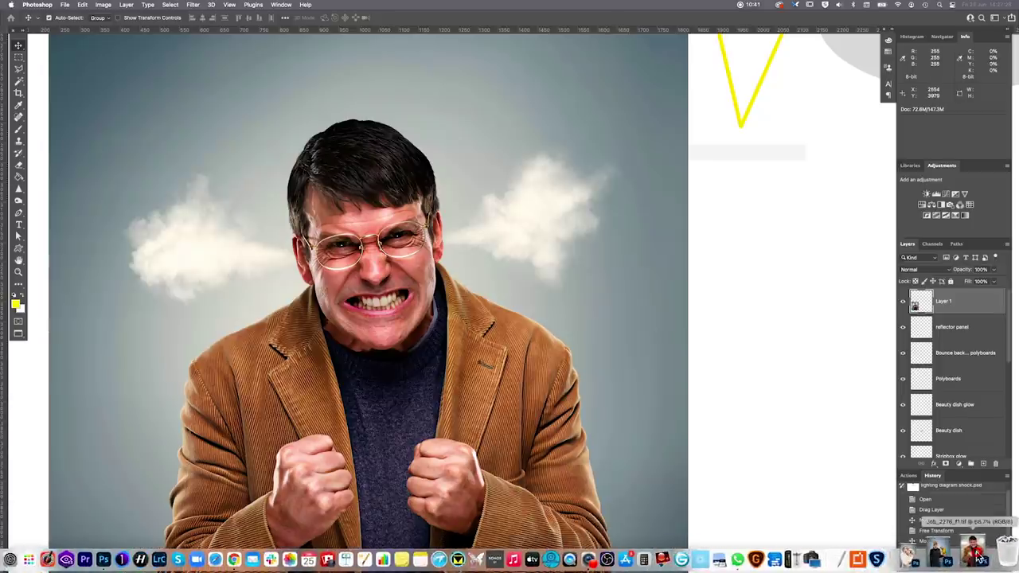
Step: View the original angry-man photo full screen, zooming in on his face and back out
left_click(977, 557)
key("f")
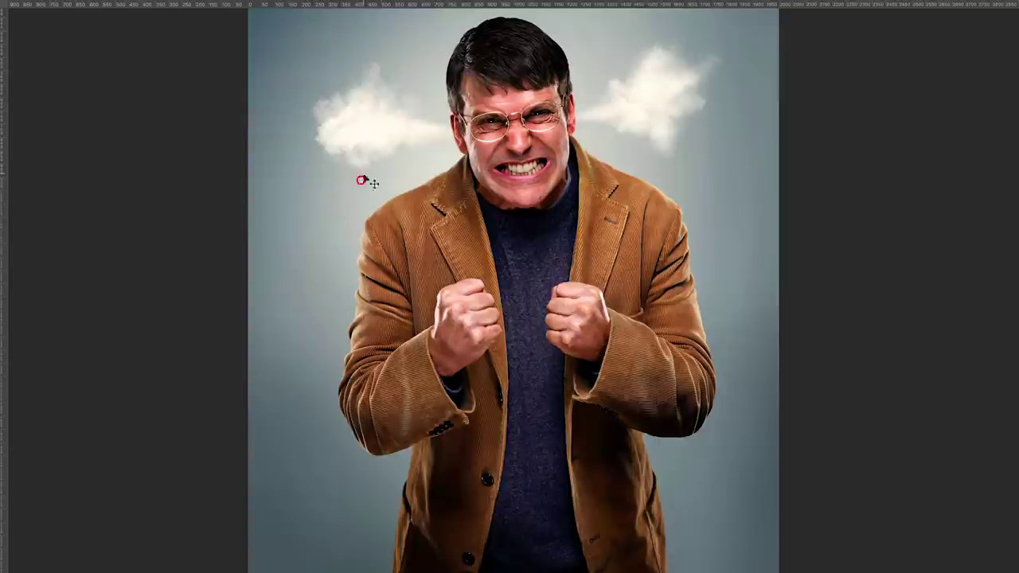
scroll(508, 110, "up", 10)
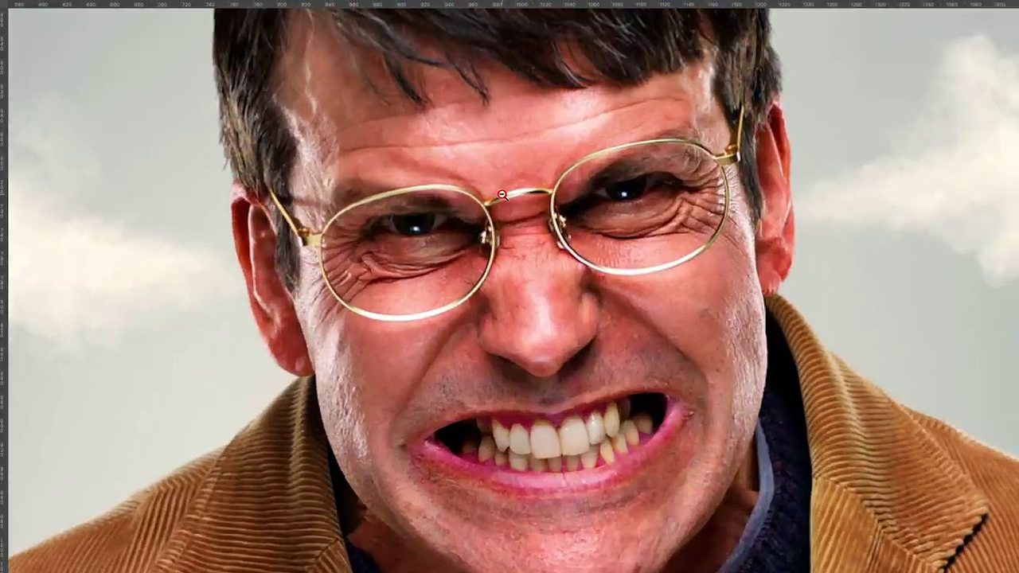
left_click(502, 194, "alt")
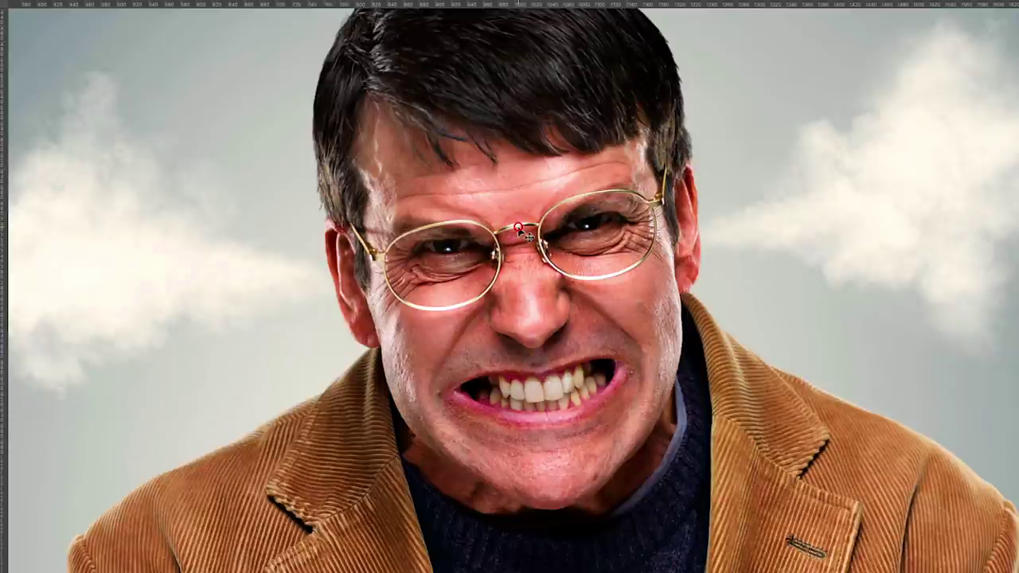
scroll(559, 274, "down", 2)
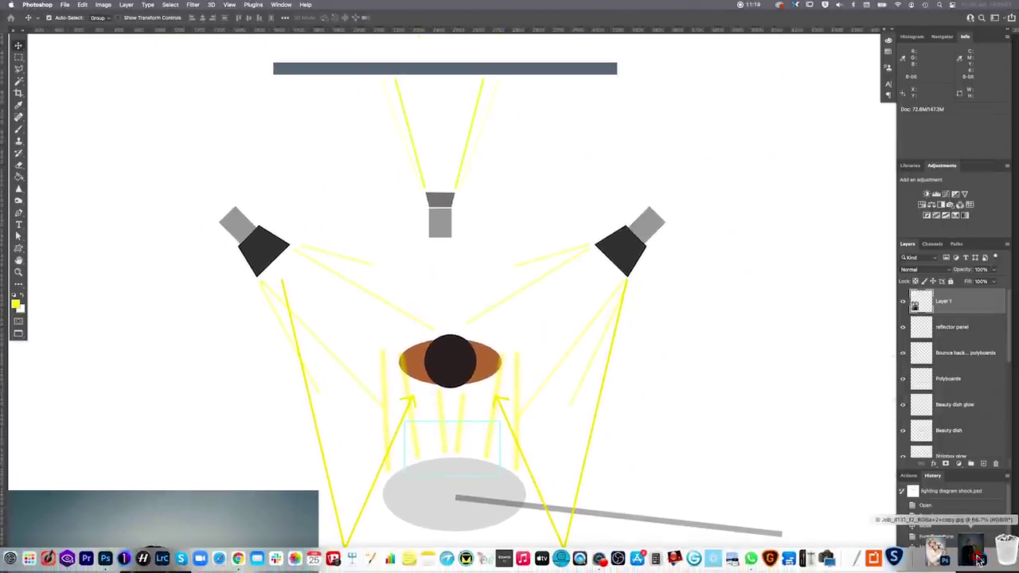
Step: Restore the Master Dog photo window and maximize the parrot portrait to fill the workspace
left_click(975, 557)
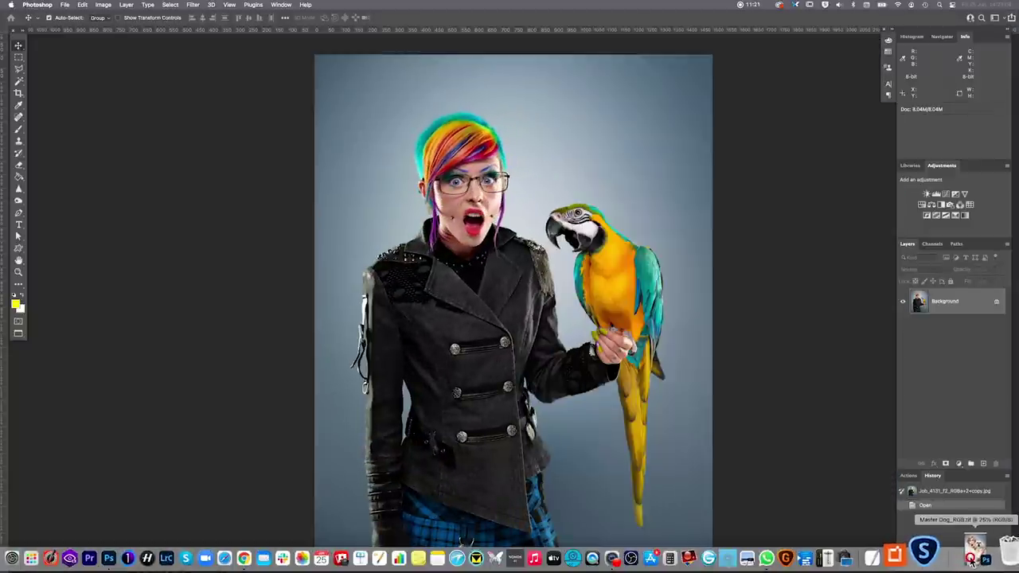
left_click(971, 560)
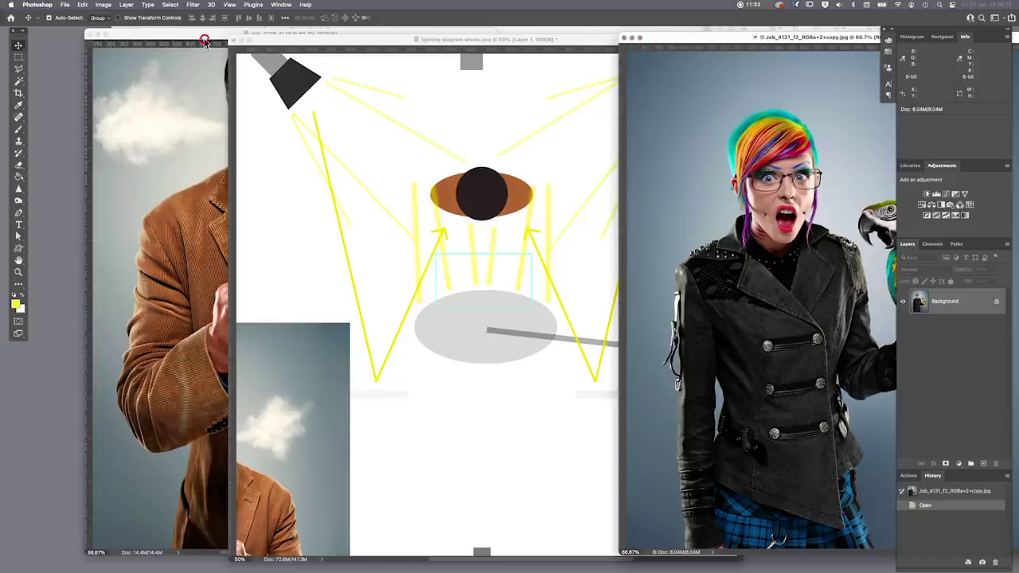
double_click(682, 38)
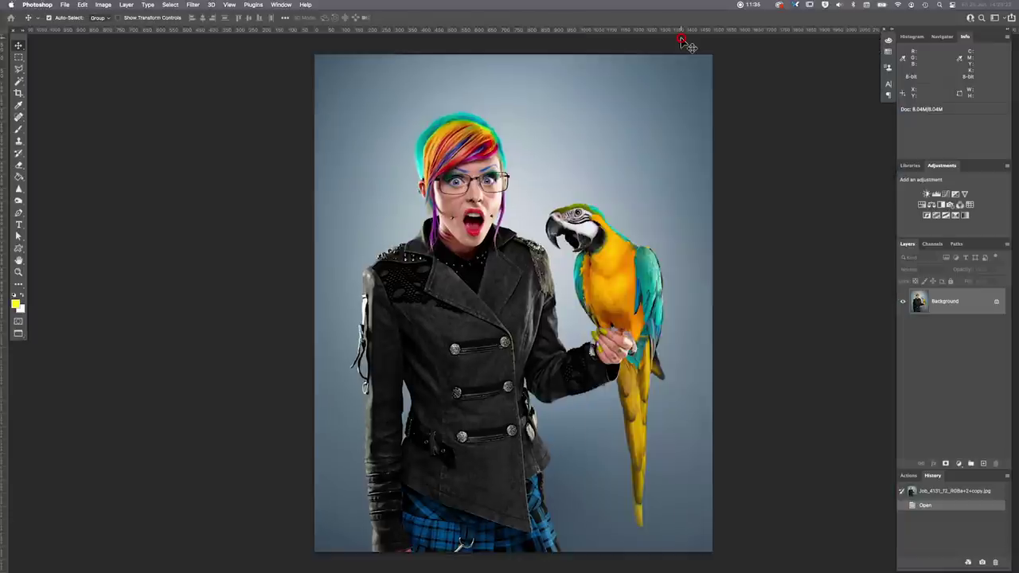
mouse_move(833, 569)
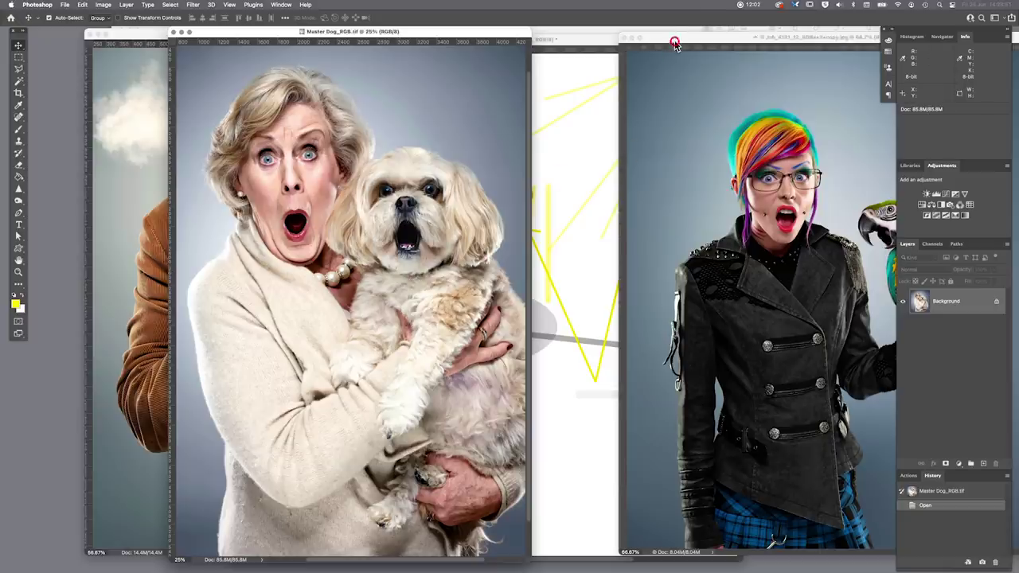
Step: Show the parrot portrait full screen, then the angry-man photo Job_2276_f1.tif full screen
left_click(674, 42)
key("f")
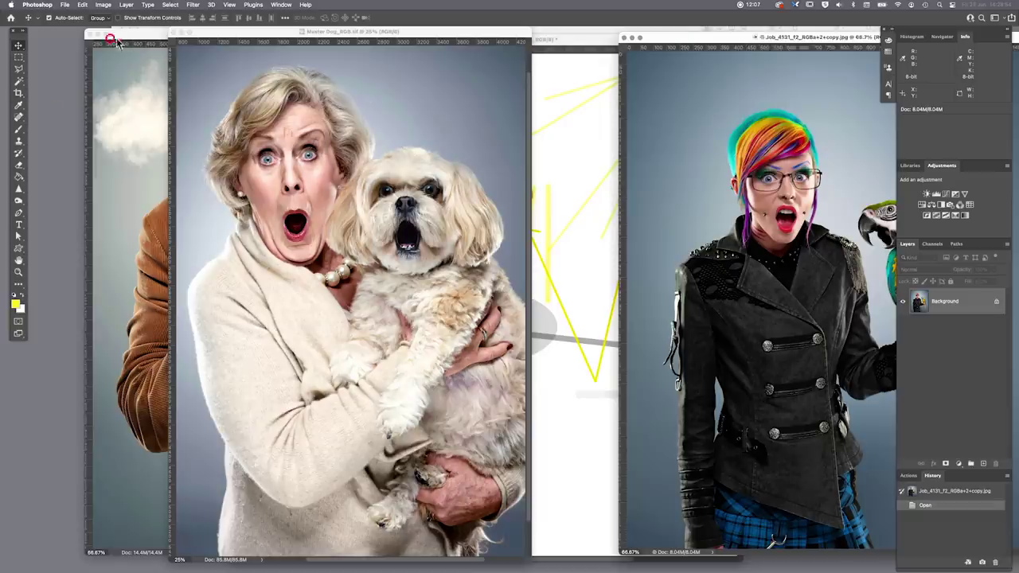
left_click(116, 38)
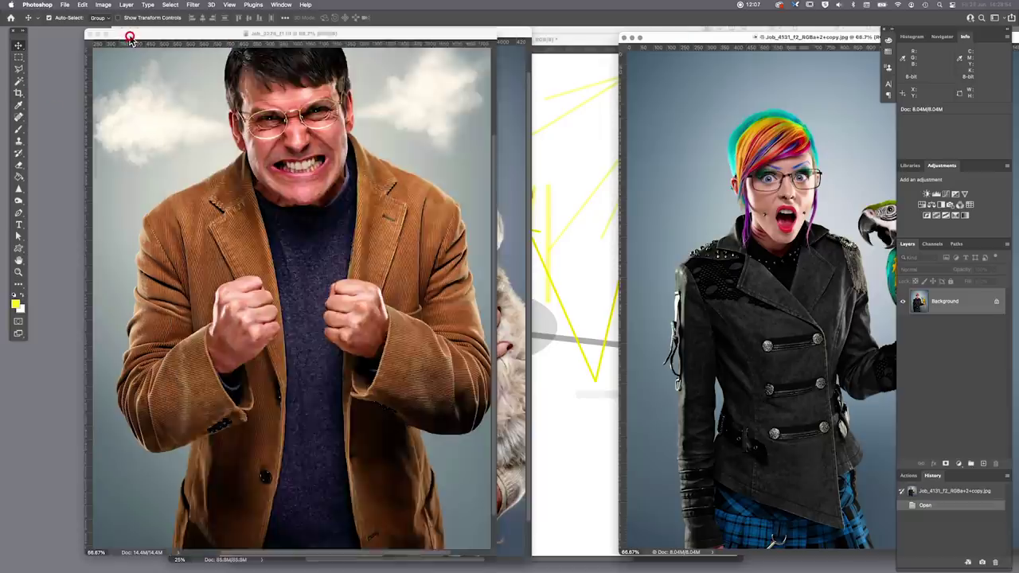
key("f")
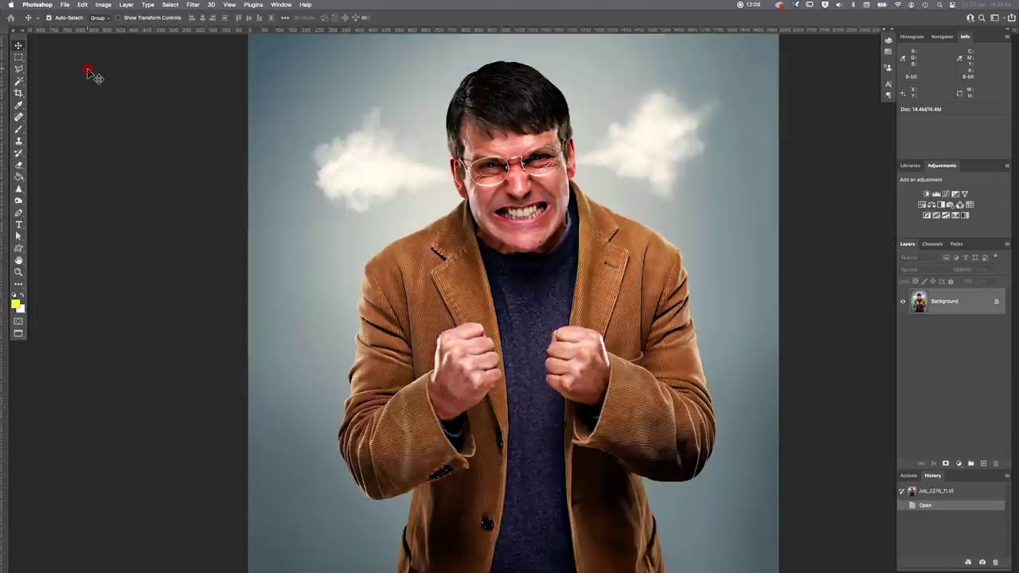